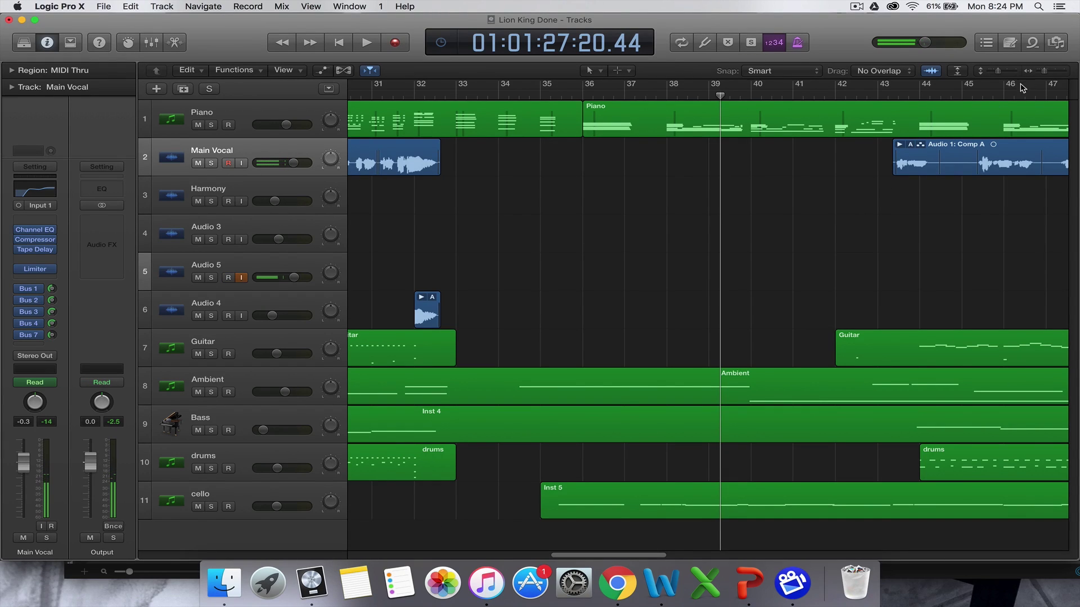
- Zoom out to show bars 1–113, set the playhead near bar 33, and select the cello's first Inst 5 region
{"action": "left_click_drag", "start_coordinate": [1043, 71], "coordinate": [1038, 71]}
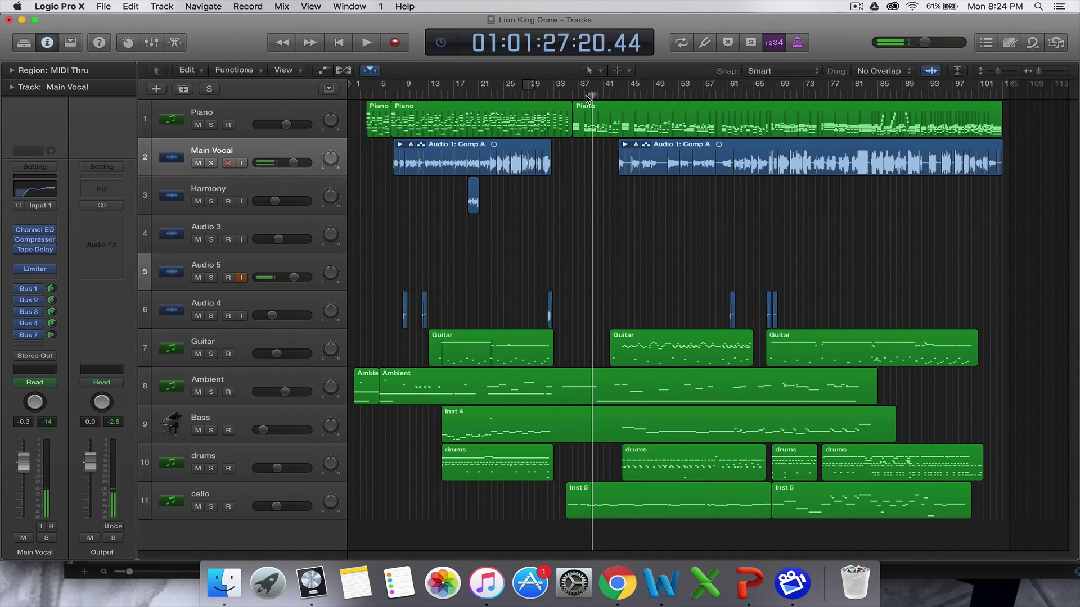
{"action": "left_click_drag", "start_coordinate": [592, 95], "coordinate": [555, 95]}
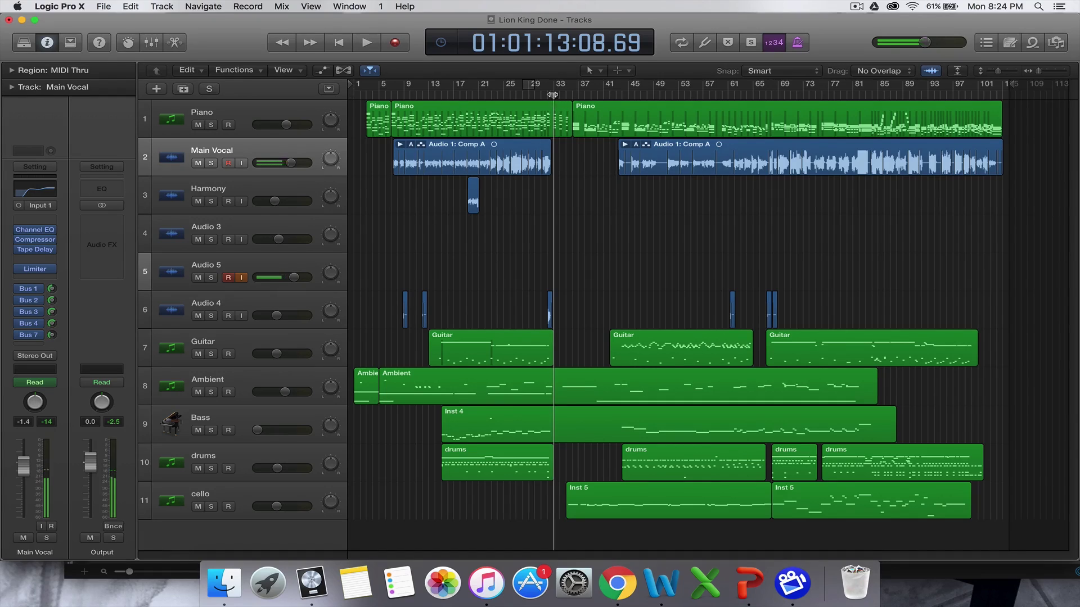
{"action": "mouse_move", "coordinate": [553, 95]}
{"action": "left_mouse_down"}
{"action": "mouse_move", "coordinate": [572, 95]}
{"action": "mouse_move", "coordinate": [560, 95]}
{"action": "left_mouse_up"}
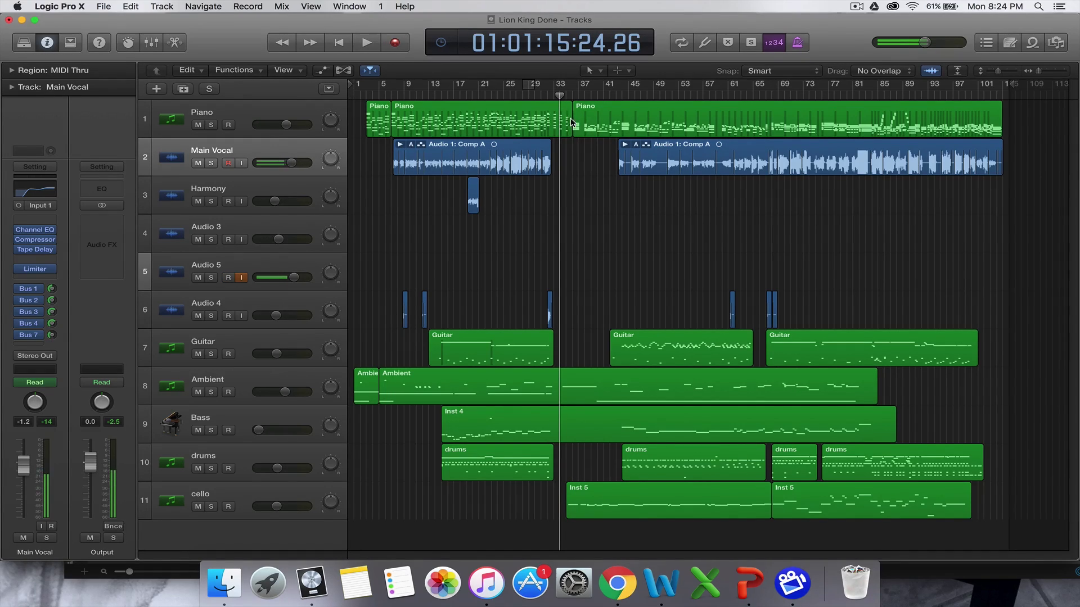
{"action": "left_click", "coordinate": [600, 506]}
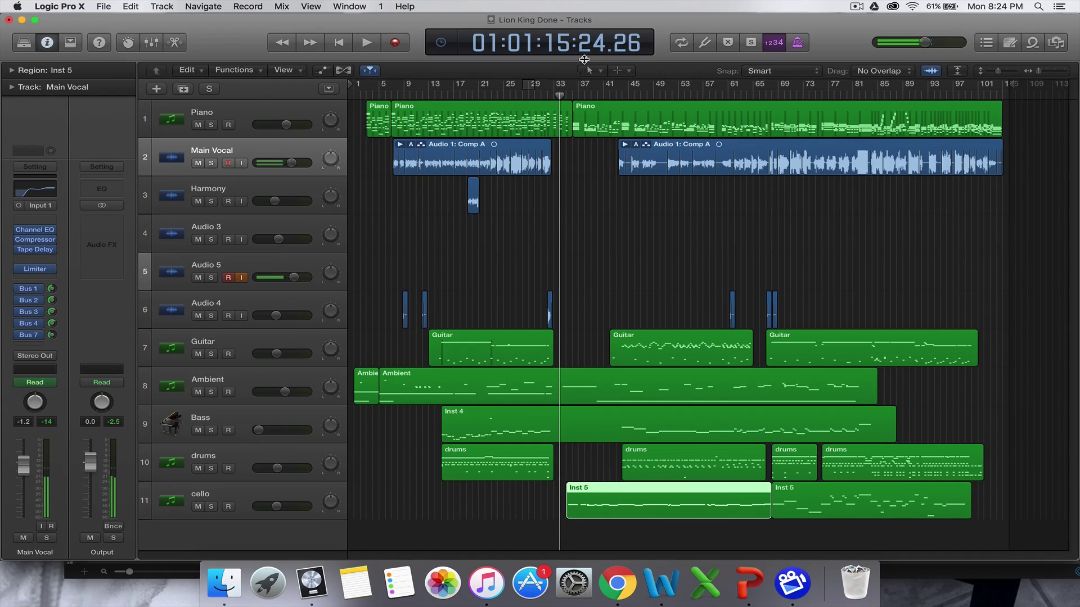
{"action": "left_click_drag", "start_coordinate": [560, 95], "coordinate": [610, 94]}
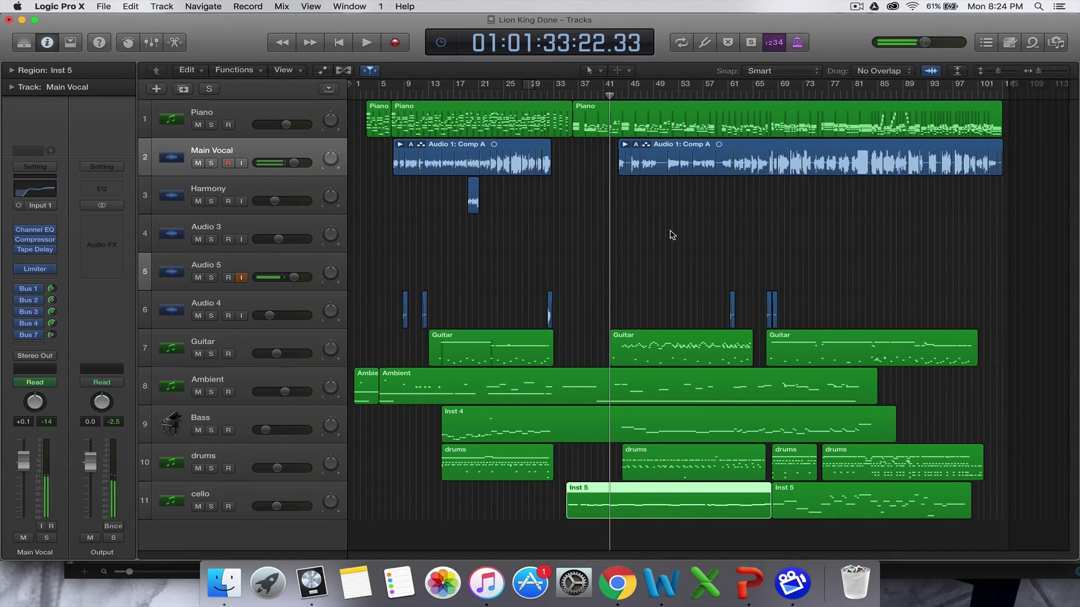
{"action": "left_click_drag", "start_coordinate": [609, 95], "coordinate": [565, 96]}
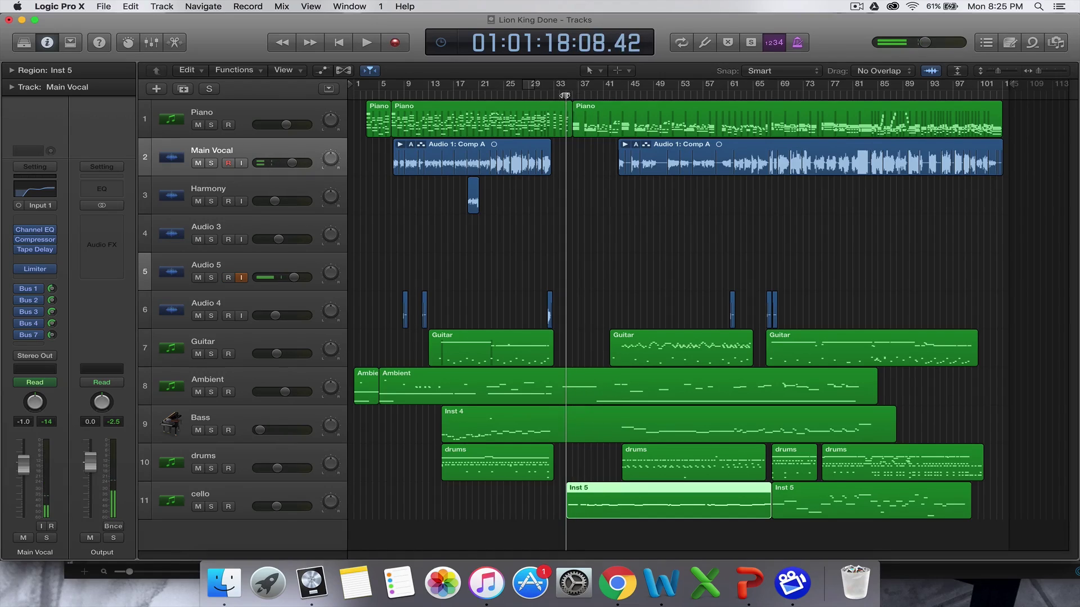
- Show volume automation lines on all tracks and start playback
{"action": "left_click", "coordinate": [326, 70]}
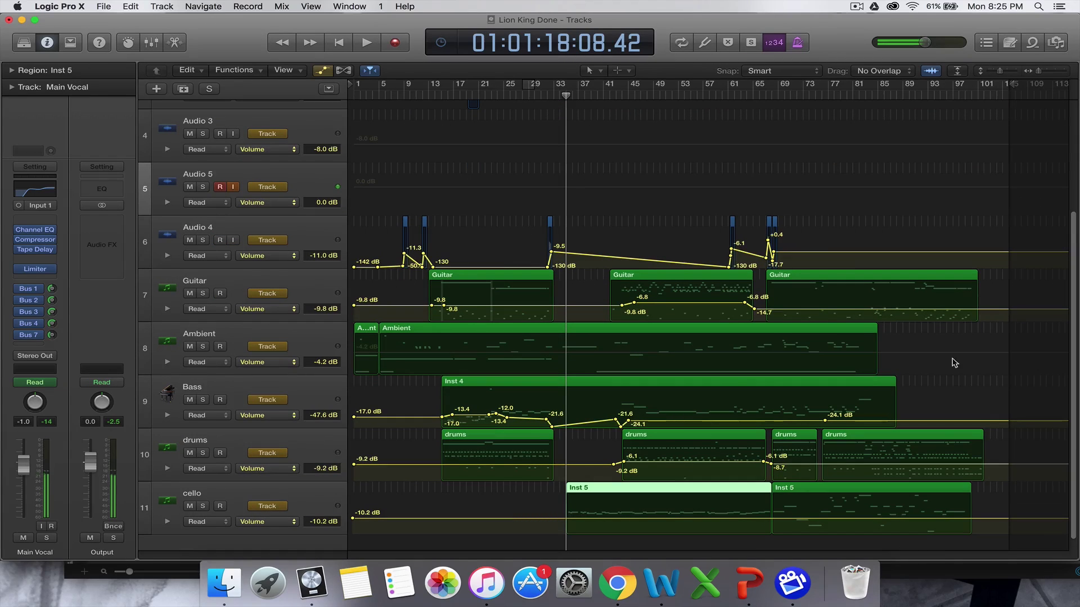
{"action": "scroll", "coordinate": [1074, 323], "scroll_direction": "down", "scroll_amount": 2}
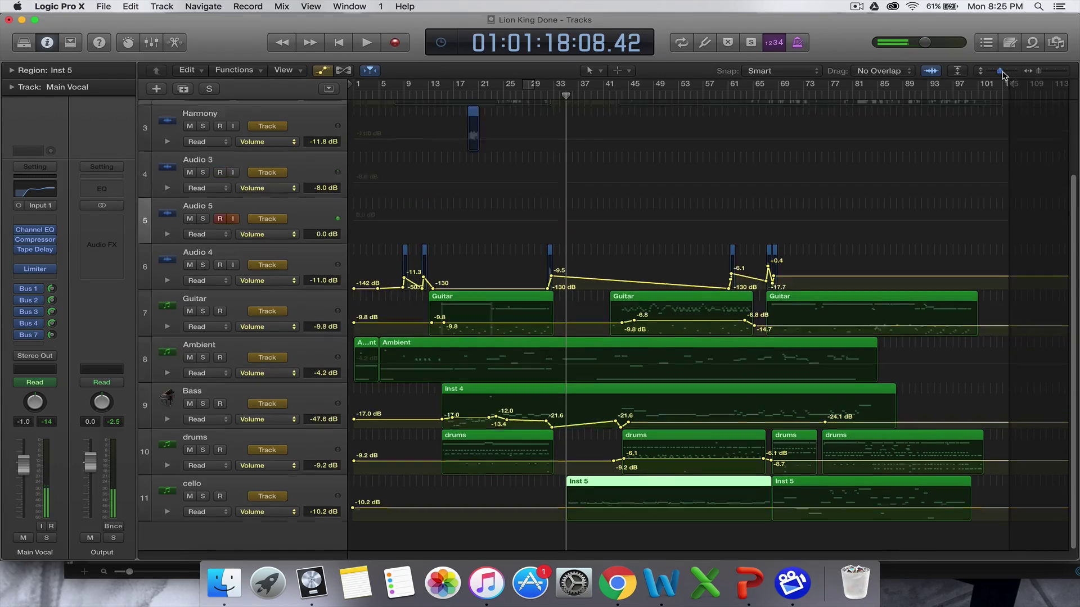
{"action": "scroll", "coordinate": [831, 291], "scroll_direction": "up", "scroll_amount": 6}
{"action": "scroll", "coordinate": [831, 291], "scroll_direction": "down", "scroll_amount": 5}
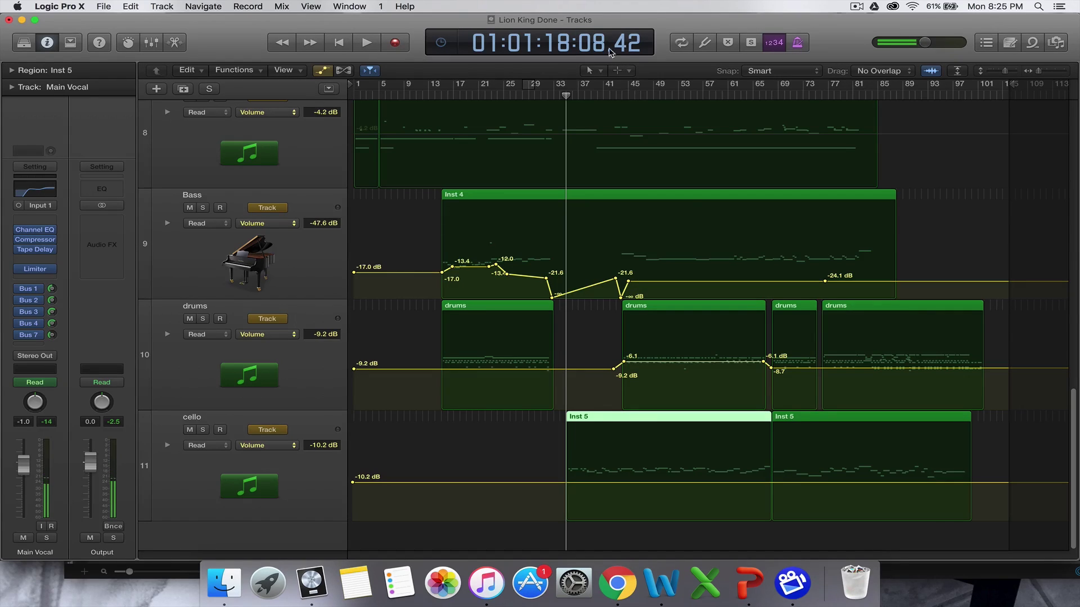
{"action": "key", "text": "space"}
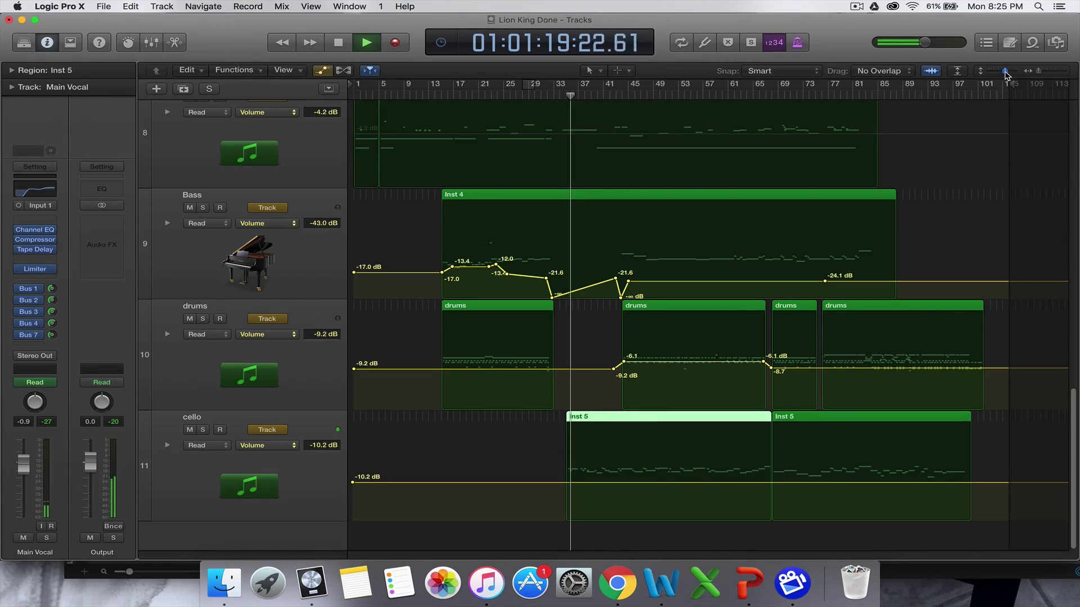
- Make the track rows taller, stop playback, and add a -10.2 dB cello volume point near bar 45
{"action": "left_click_drag", "start_coordinate": [1006, 75], "coordinate": [1043, 76]}
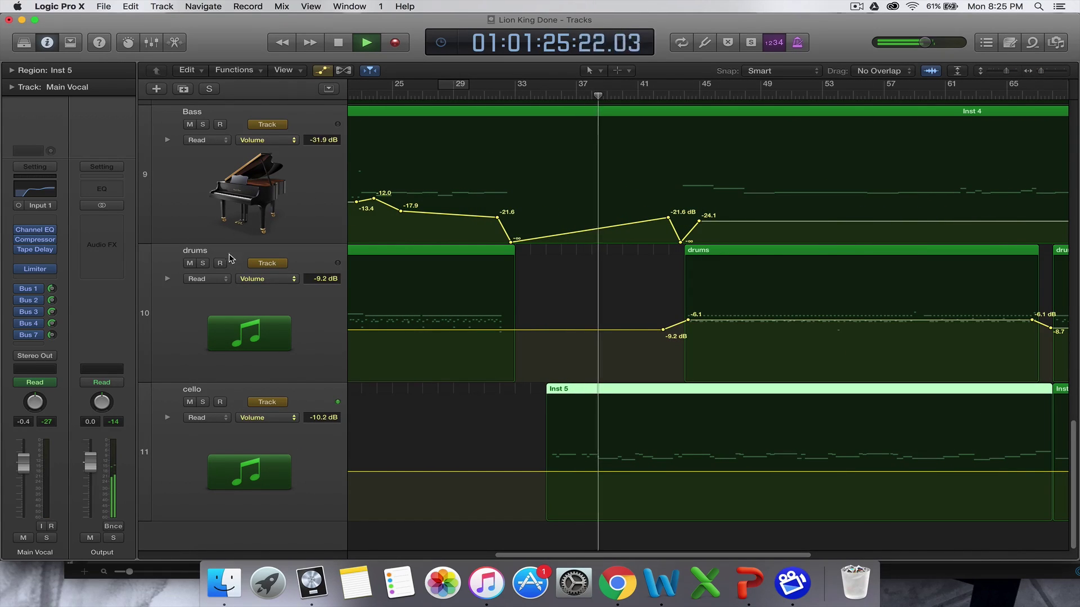
{"action": "scroll", "coordinate": [230, 259], "scroll_direction": "up", "scroll_amount": 5}
{"action": "scroll", "coordinate": [236, 261], "scroll_direction": "down", "scroll_amount": 4}
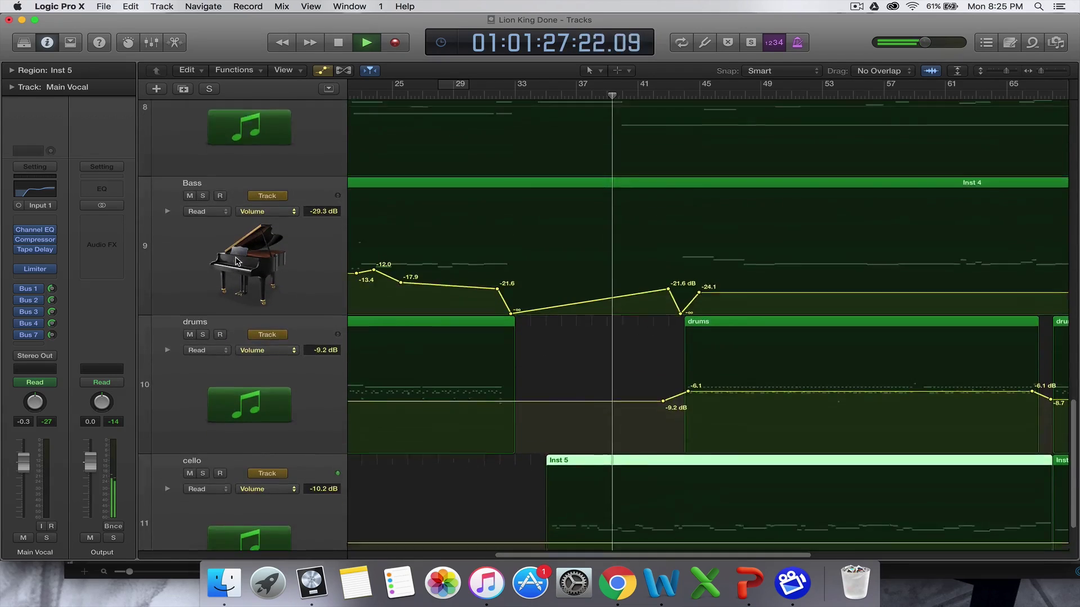
{"action": "scroll", "coordinate": [236, 261], "scroll_direction": "down", "scroll_amount": 3}
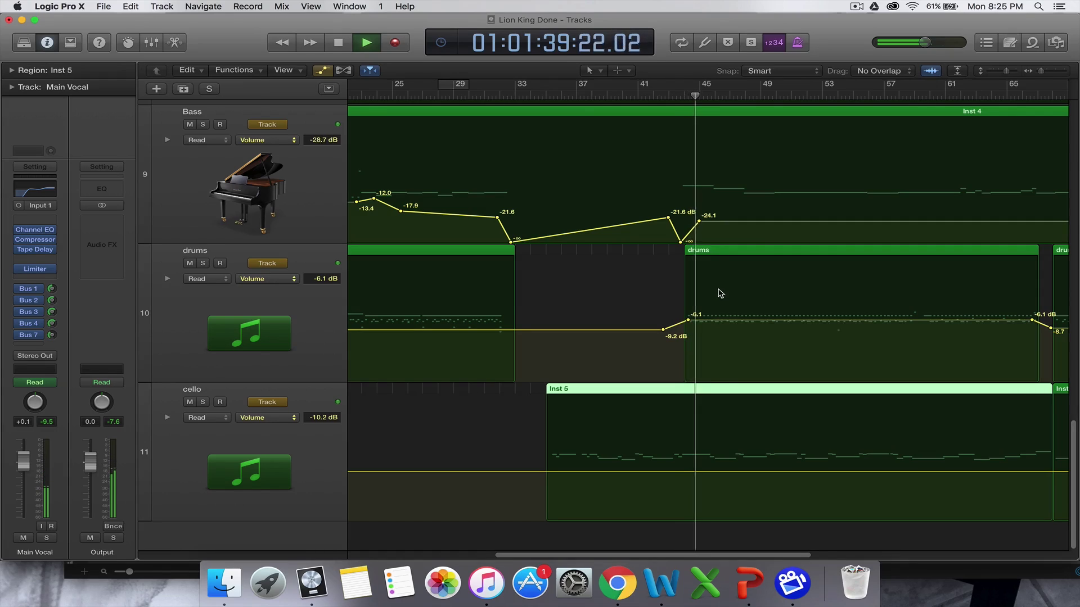
{"action": "key", "text": "space"}
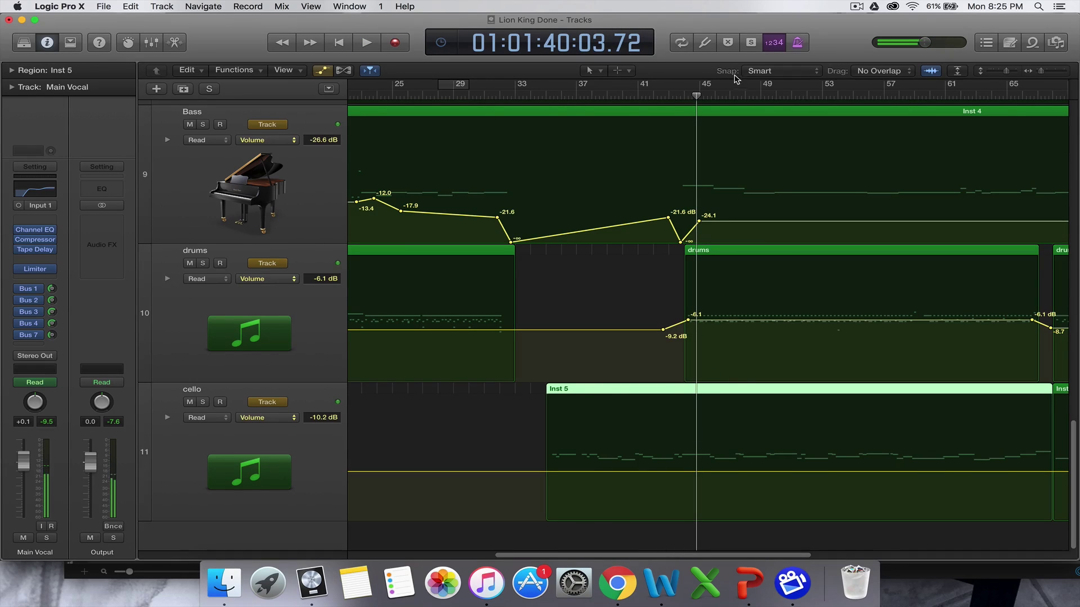
{"action": "scroll", "coordinate": [650, 265], "scroll_direction": "up", "scroll_amount": 2}
{"action": "scroll", "coordinate": [650, 265], "scroll_direction": "down", "scroll_amount": 2}
{"action": "left_click", "coordinate": [693, 472]}
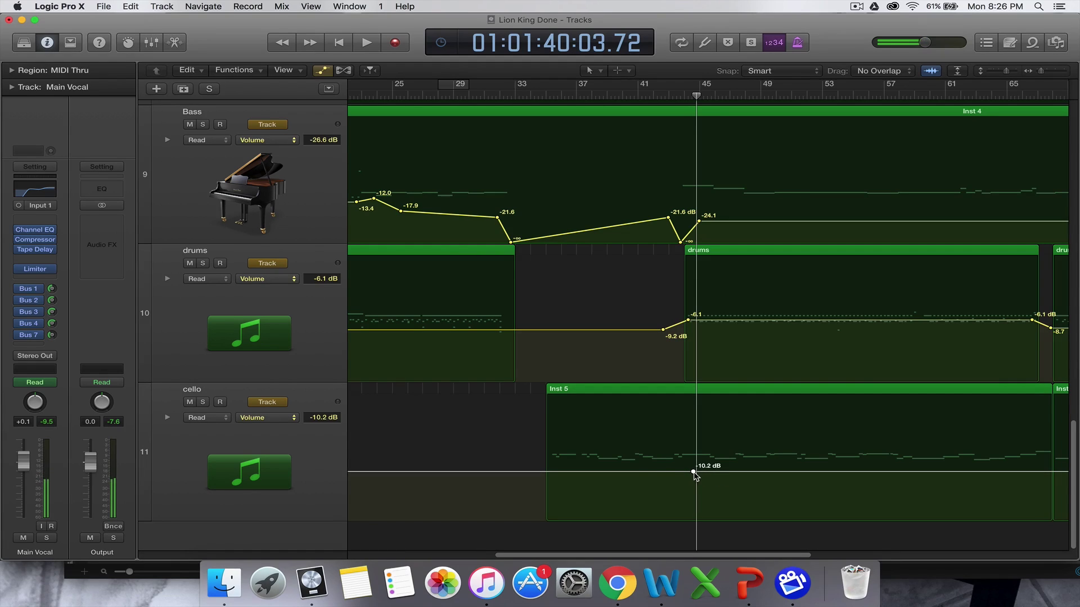
- Add a second cello volume point near bar 47 at -22.0 dB, then scrub back to hear the drop
{"action": "left_click", "coordinate": [743, 472]}
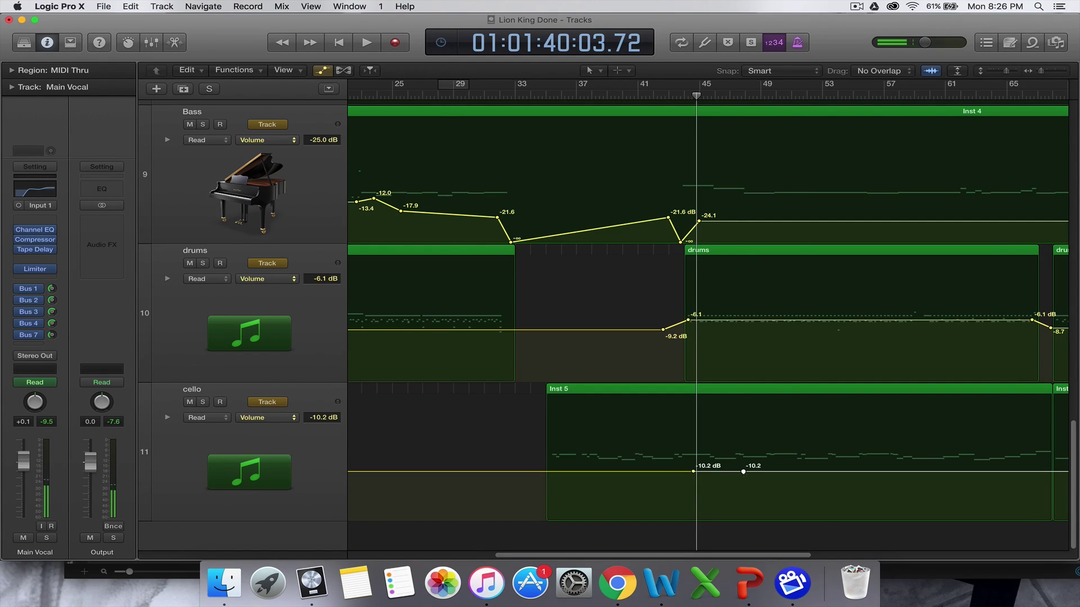
{"action": "left_click_drag", "start_coordinate": [744, 472], "coordinate": [743, 496]}
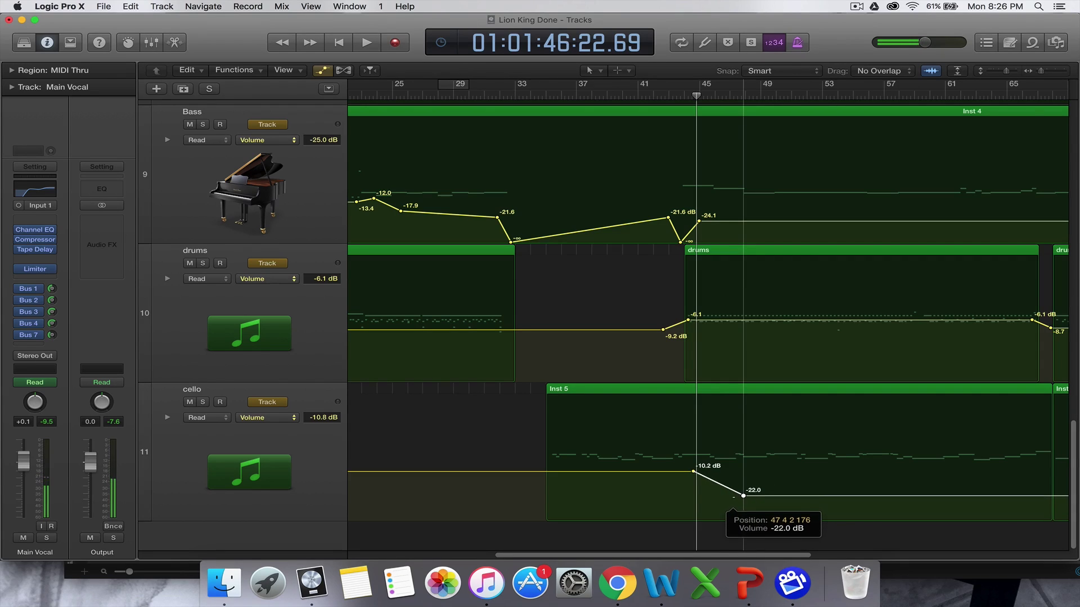
{"action": "mouse_move", "coordinate": [697, 87]}
{"action": "left_mouse_down"}
{"action": "mouse_move", "coordinate": [535, 89]}
{"action": "mouse_move", "coordinate": [701, 89]}
{"action": "mouse_move", "coordinate": [680, 89]}
{"action": "left_mouse_up"}
{"action": "scroll", "coordinate": [260, 245], "scroll_direction": "up", "scroll_amount": 3}
{"action": "scroll", "coordinate": [260, 245], "scroll_direction": "up", "scroll_amount": 10}
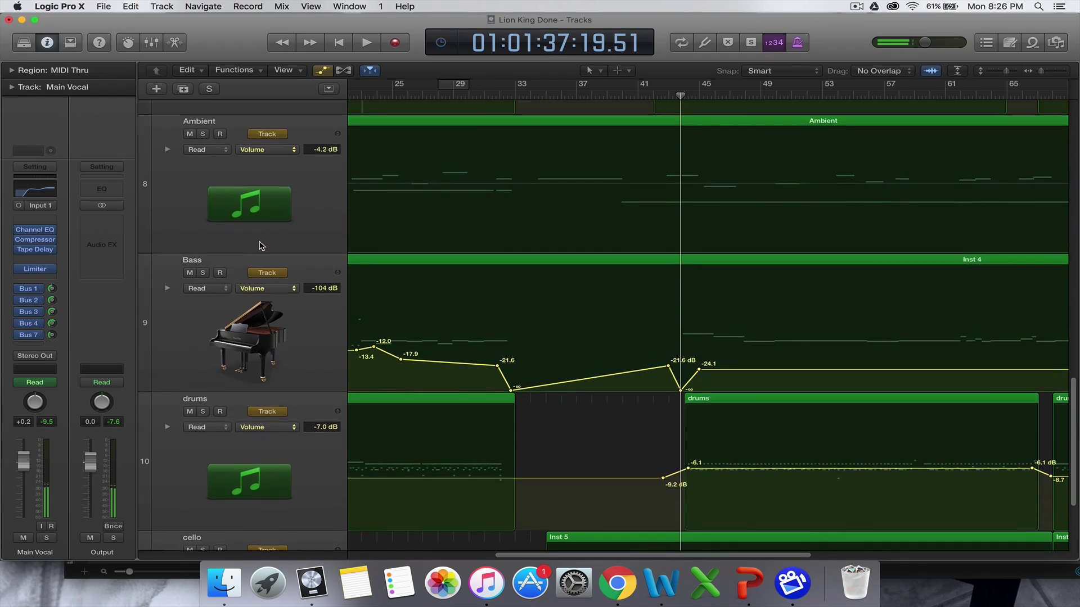
{"action": "scroll", "coordinate": [216, 219], "scroll_direction": "up", "scroll_amount": 6}
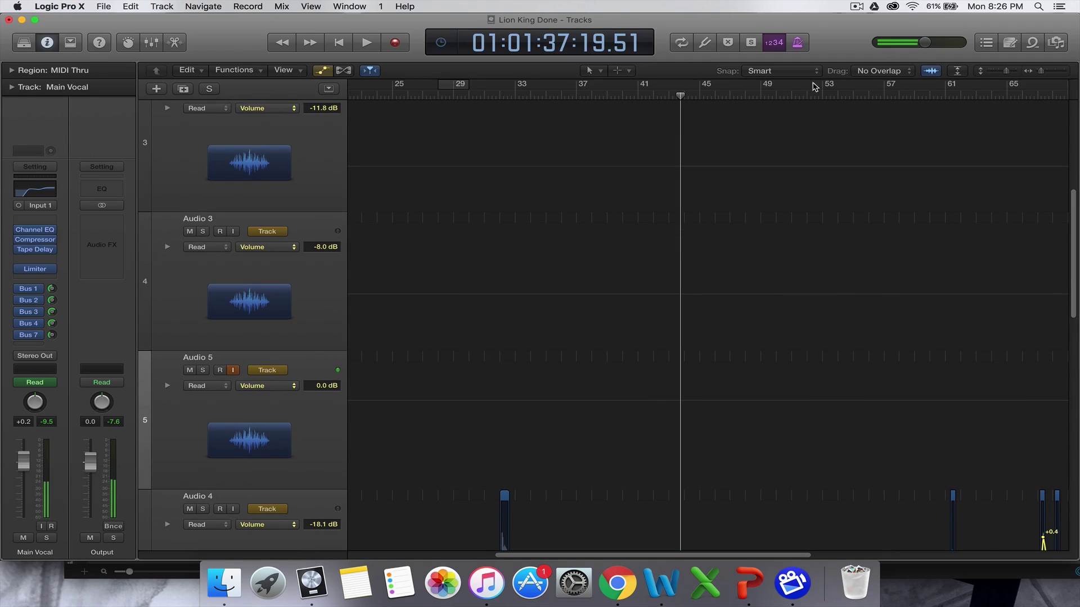
- Shrink the tracks to fit all 11, mute Main Vocal, and play from slightly earlier
{"action": "left_click_drag", "start_coordinate": [1006, 75], "coordinate": [998, 72]}
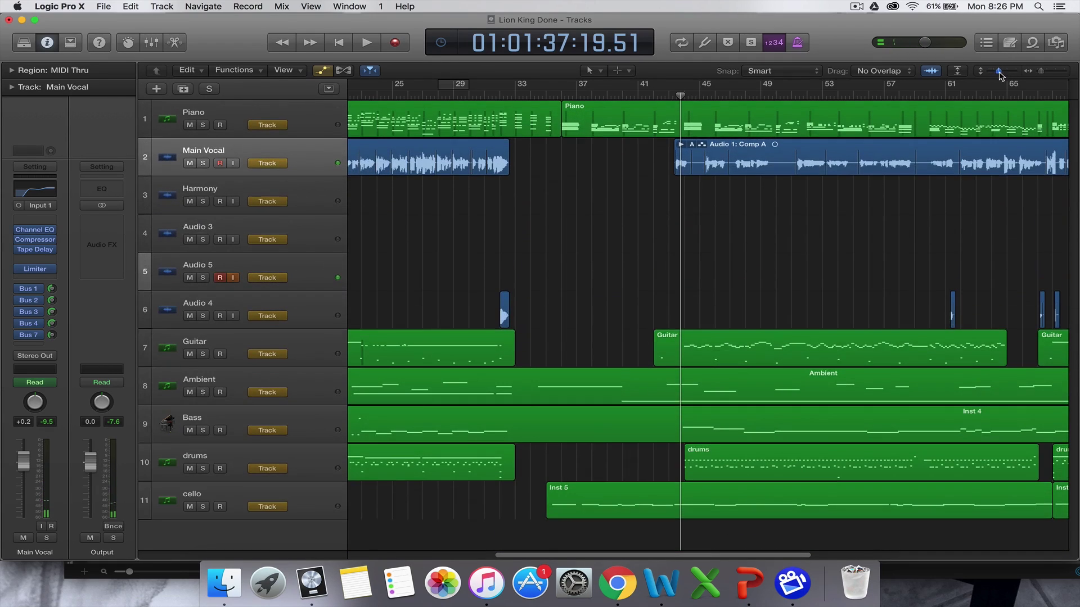
{"action": "left_click", "coordinate": [189, 163]}
{"action": "left_click_drag", "start_coordinate": [680, 96], "coordinate": [669, 95]}
{"action": "key", "text": "space"}
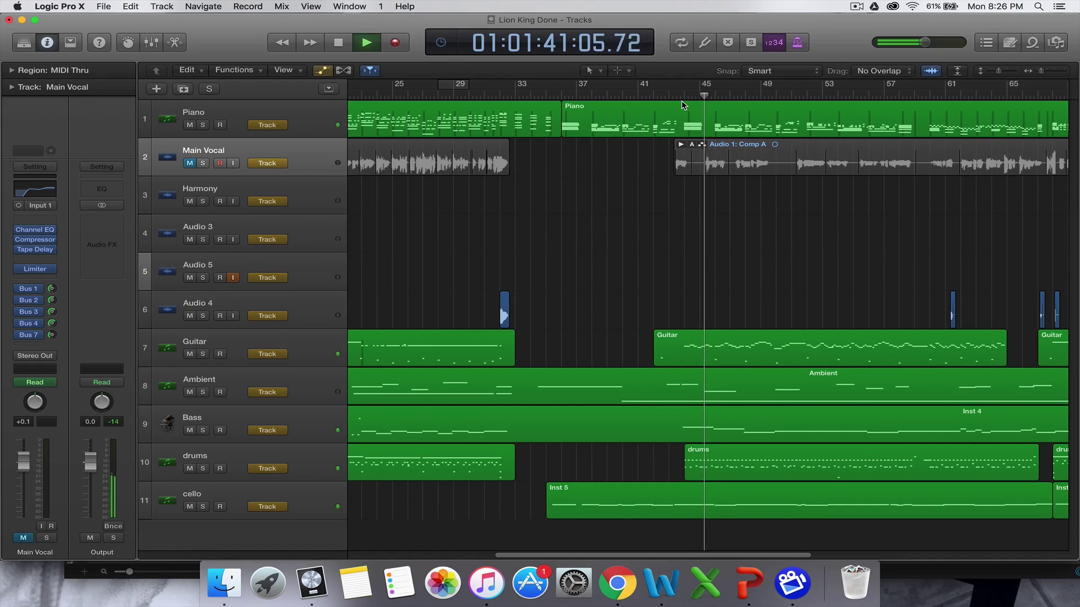
- Toggle the automation lines off and on, stop playback, and lower the cello's second point to -23.3 dB
{"action": "left_click", "coordinate": [322, 70]}
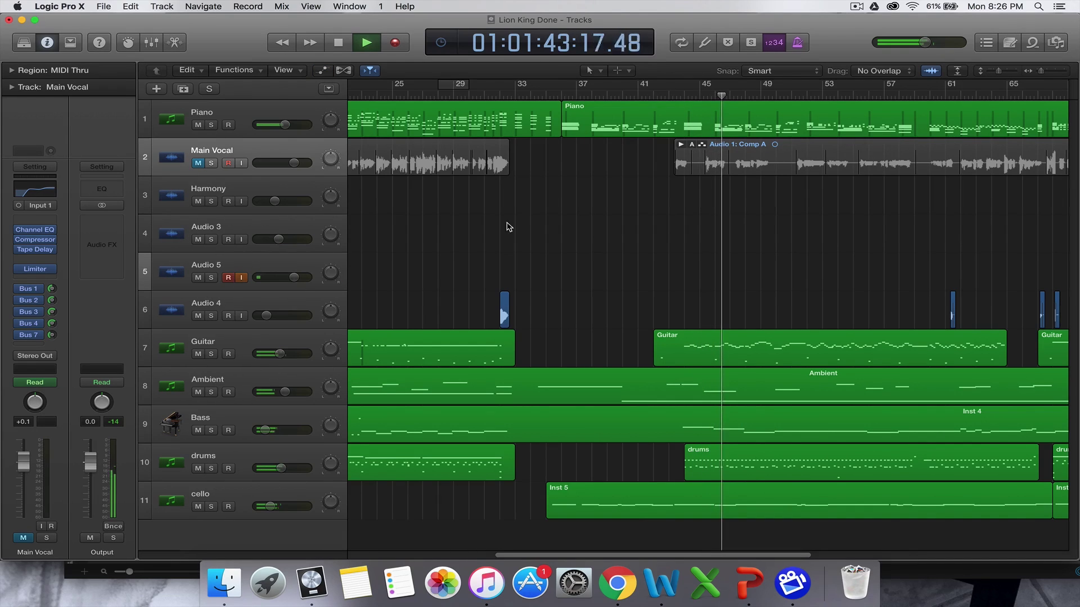
{"action": "left_click", "coordinate": [323, 70]}
{"action": "scroll", "coordinate": [717, 373], "scroll_direction": "down", "scroll_amount": 5}
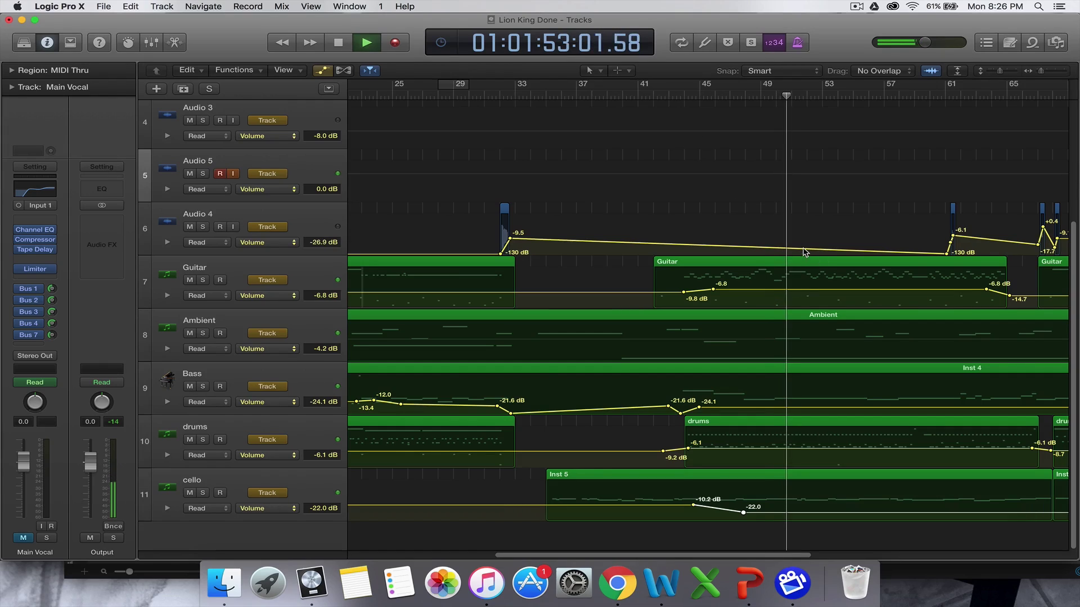
{"action": "key", "text": "space"}
{"action": "left_click_drag", "start_coordinate": [744, 513], "coordinate": [743, 513]}
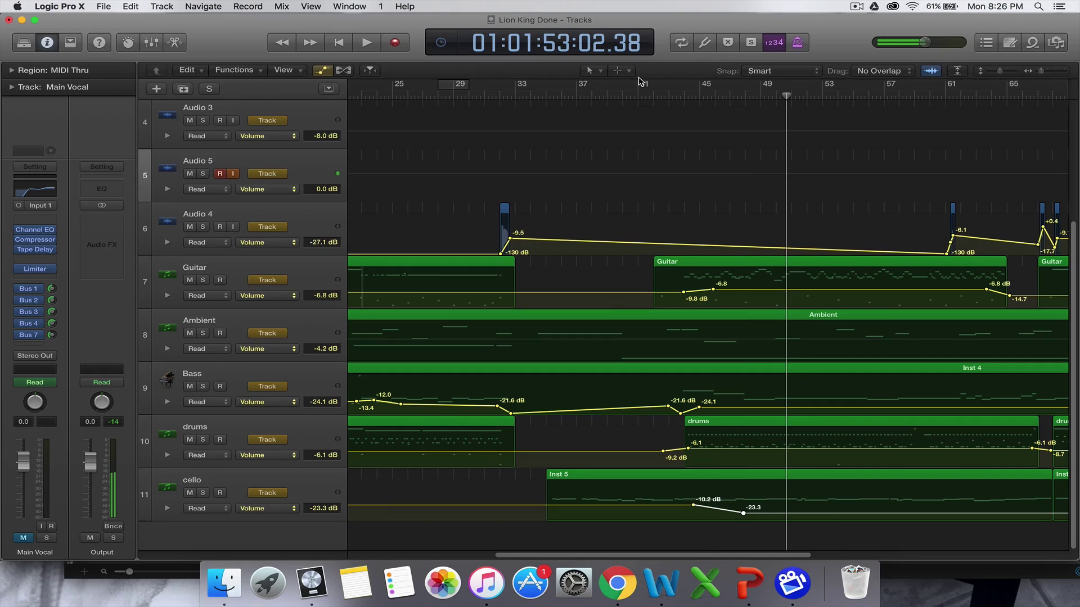
- Use the Automation Curve Tool to bend the cello's -10.2 to -23.3 dB ramp into a curve
{"action": "left_click", "coordinate": [621, 71]}
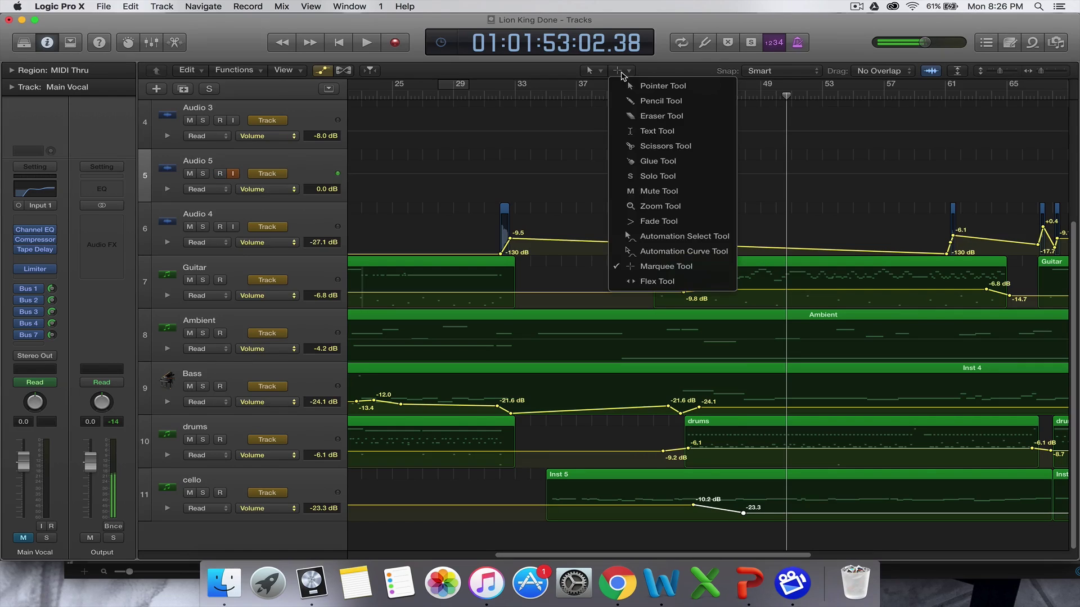
{"action": "left_click", "coordinate": [681, 258]}
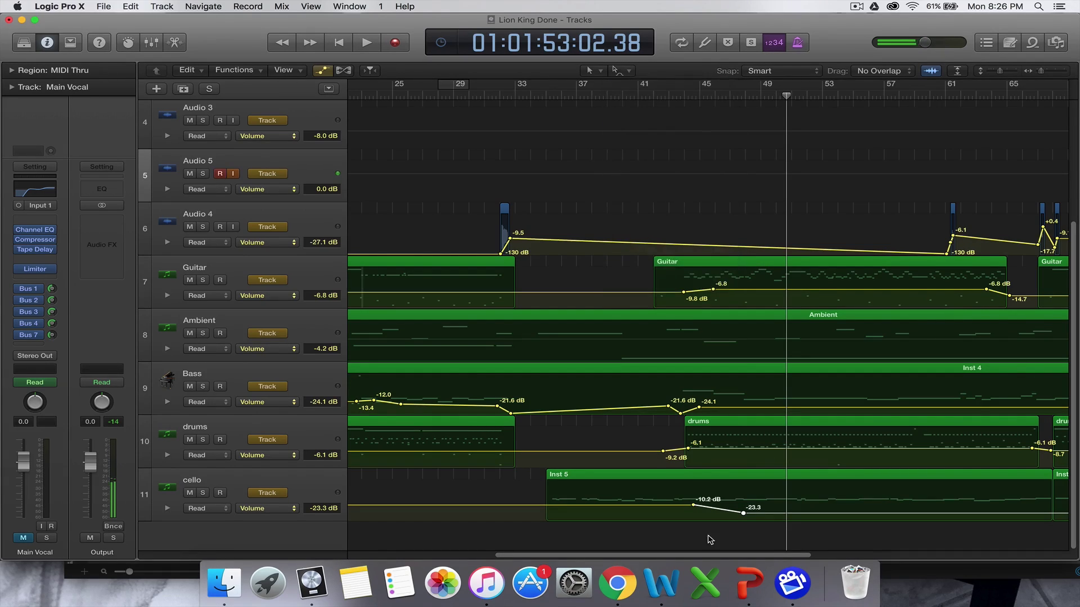
{"action": "left_click", "coordinate": [718, 512]}
{"action": "left_click_drag", "start_coordinate": [718, 513], "coordinate": [719, 530]}
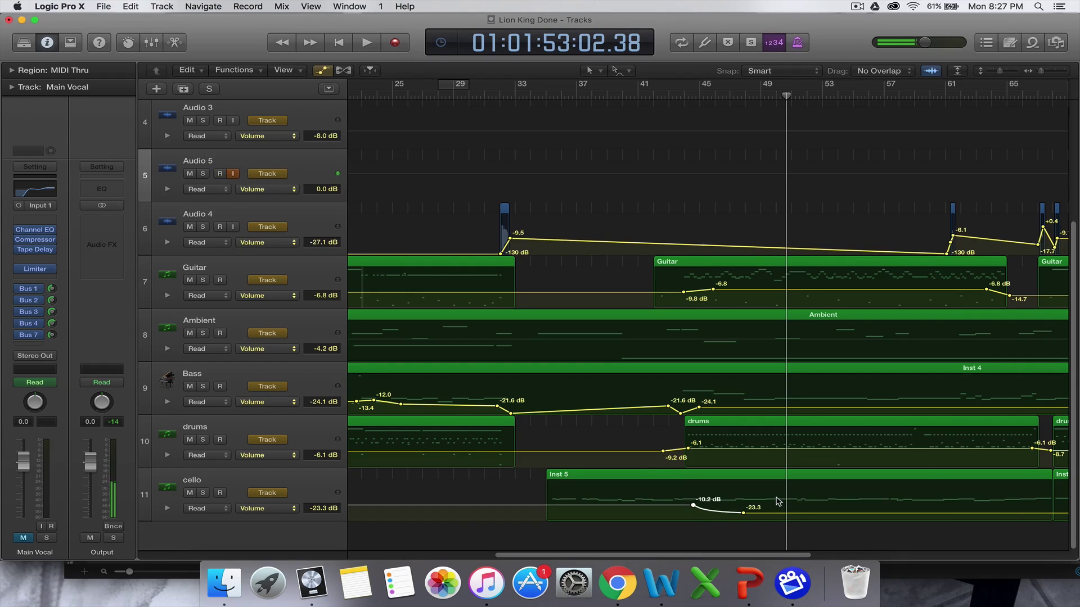
- Bend the Guitar and Bass volume ramps into curves as well
{"action": "left_click_drag", "start_coordinate": [697, 296], "coordinate": [697, 324]}
{"action": "left_click", "coordinate": [643, 409]}
{"action": "left_click_drag", "start_coordinate": [505, 410], "coordinate": [505, 415]}
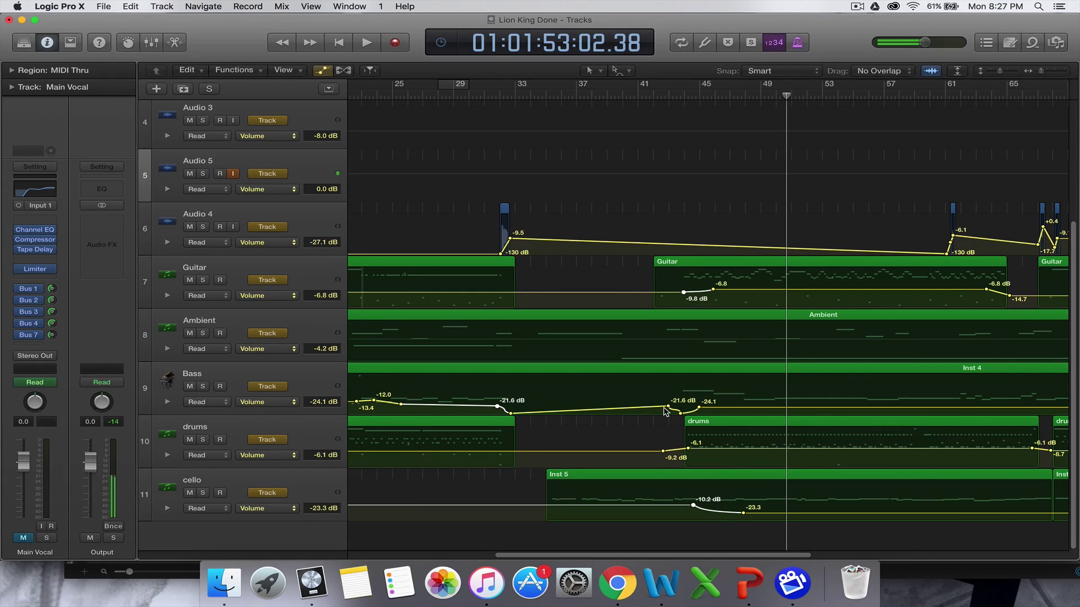